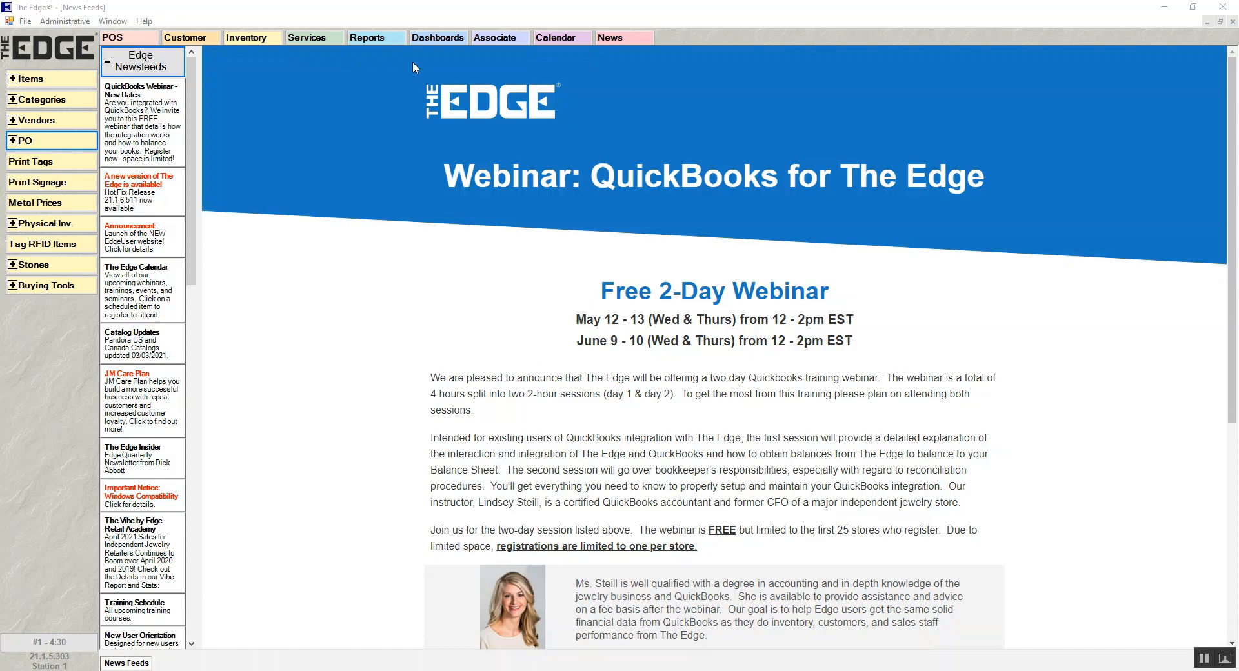
- Find all special orders filtered to only the Need More Info status
click(316, 39)
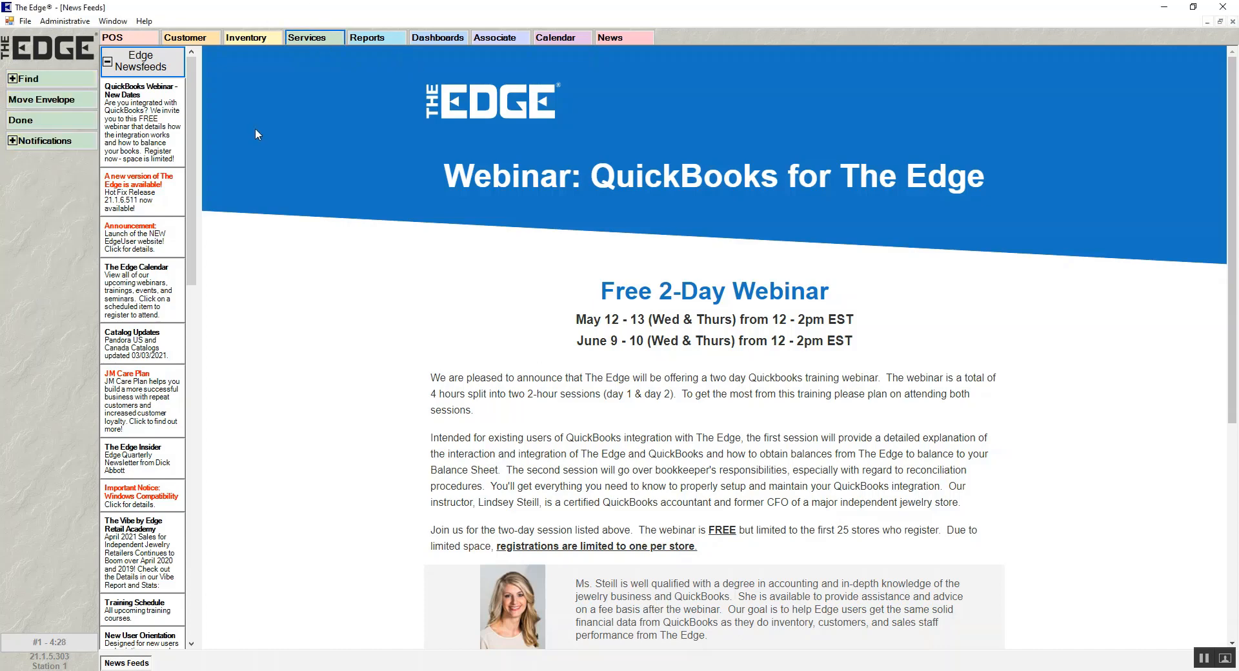
click(40, 82)
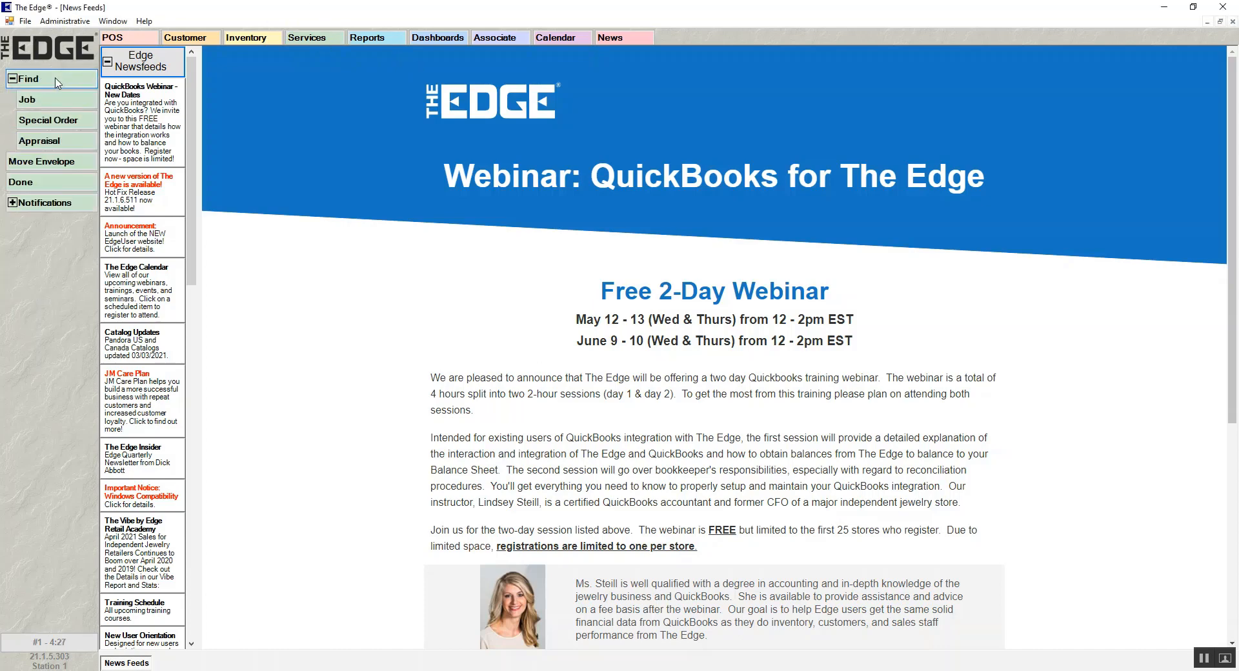
click(58, 124)
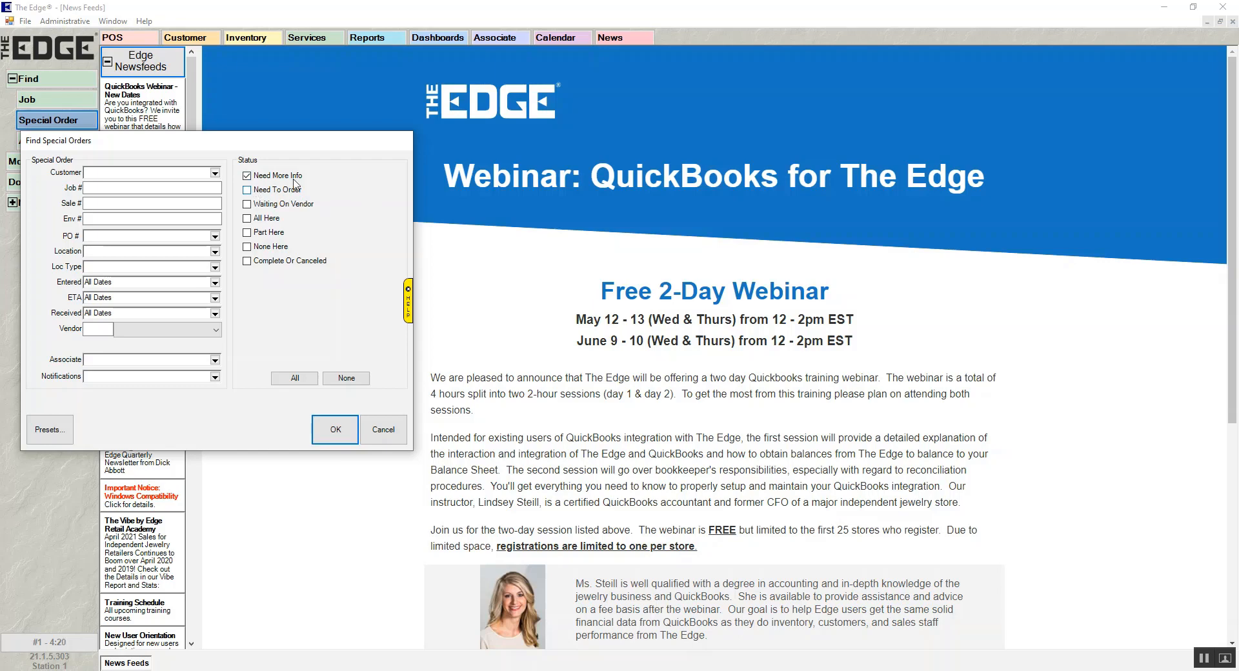
click(336, 431)
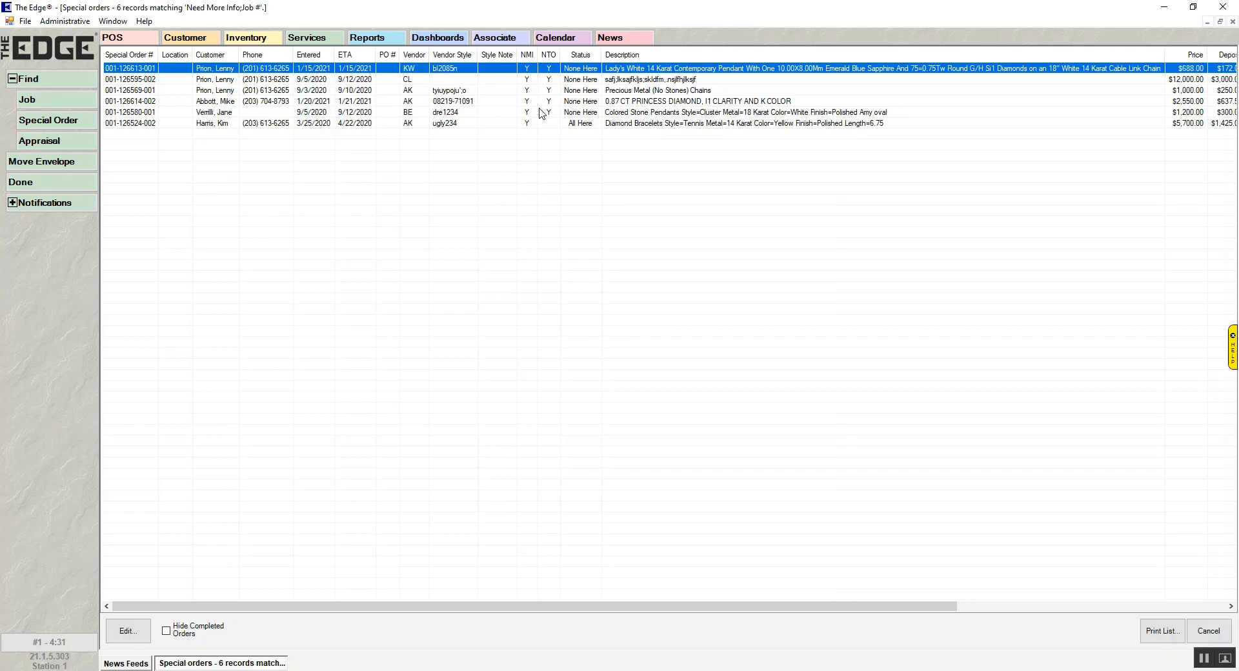
- Clear the Need More Info flag on the 0.87 ct princess diamond special order, save it, and close the order list
double_click(638, 103)
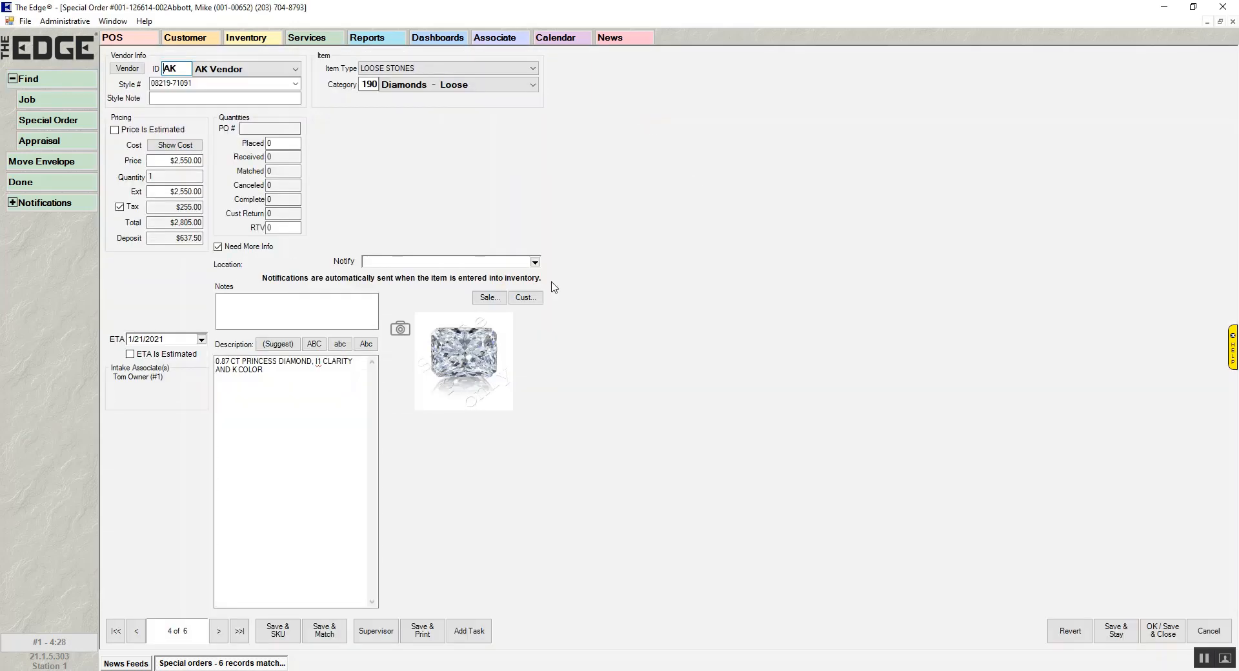
click(322, 296)
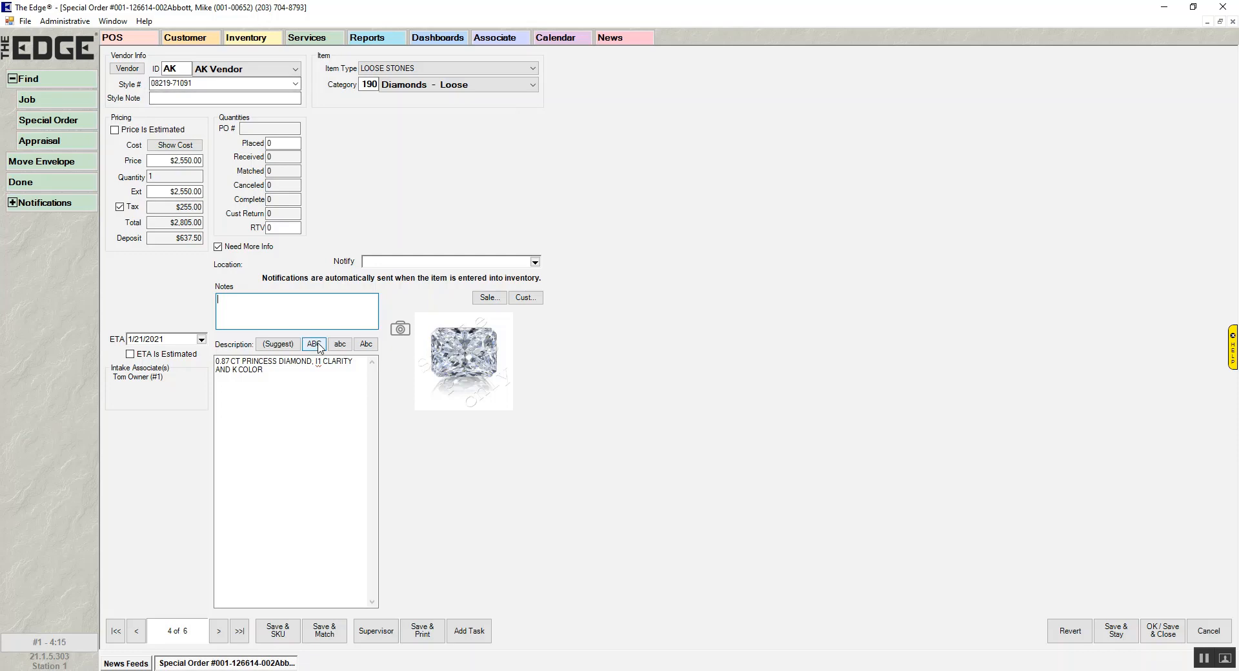
click(219, 247)
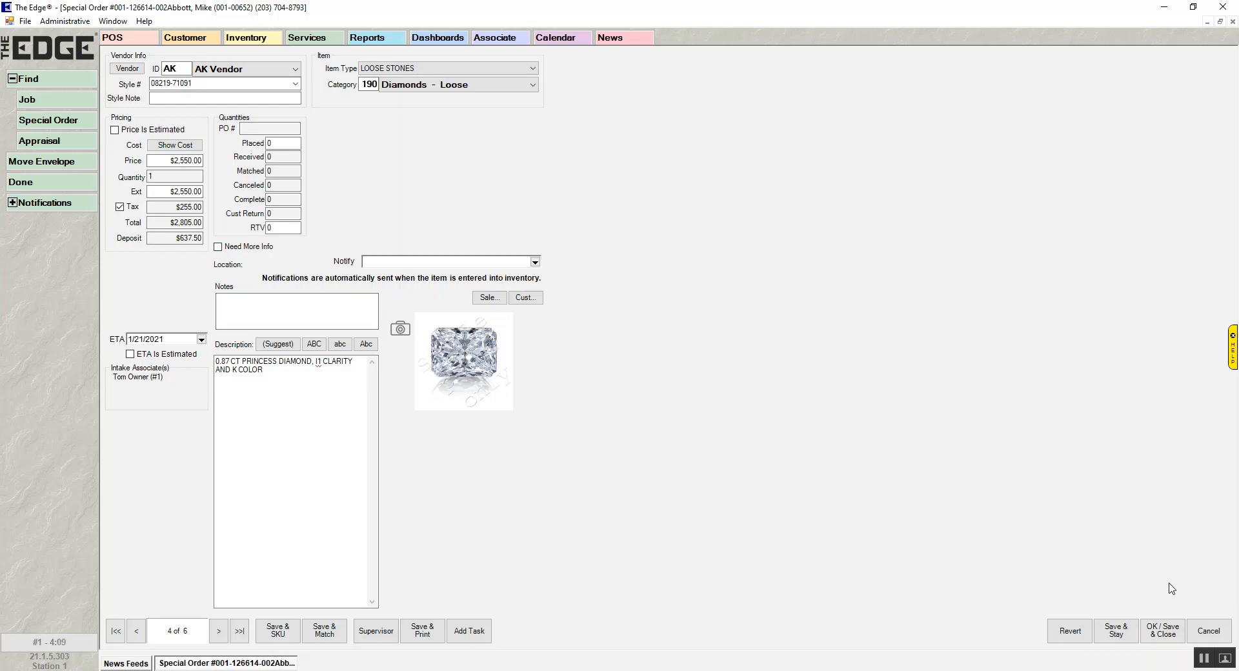
click(1164, 631)
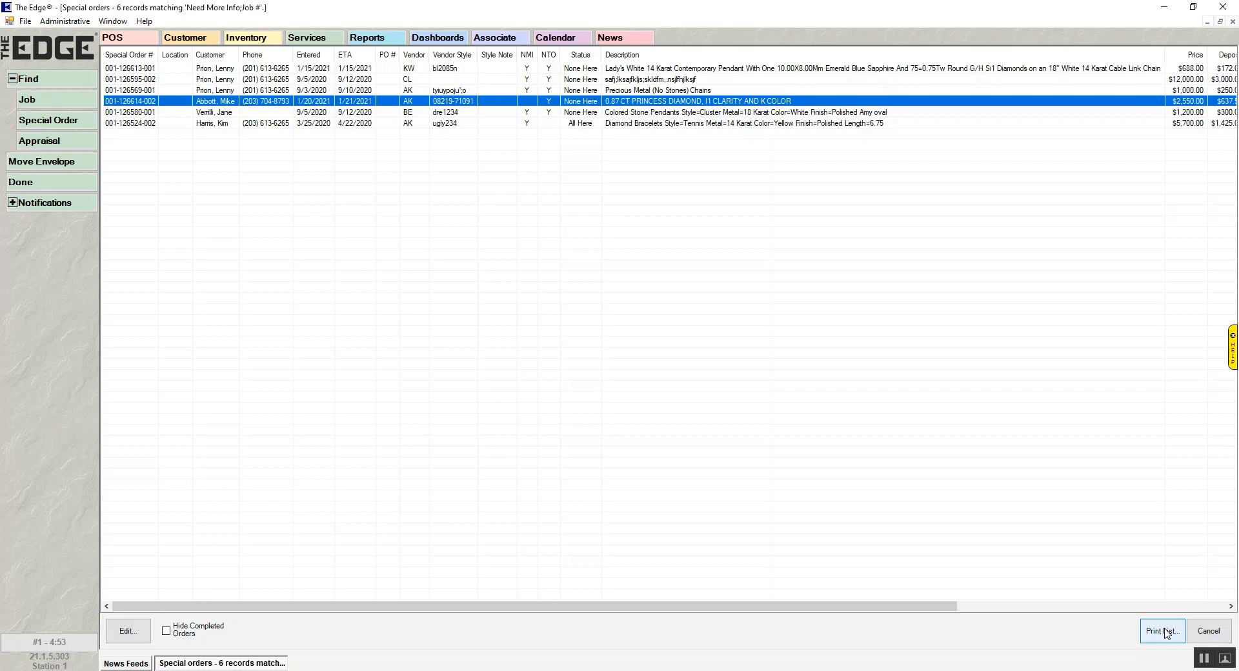
click(1208, 632)
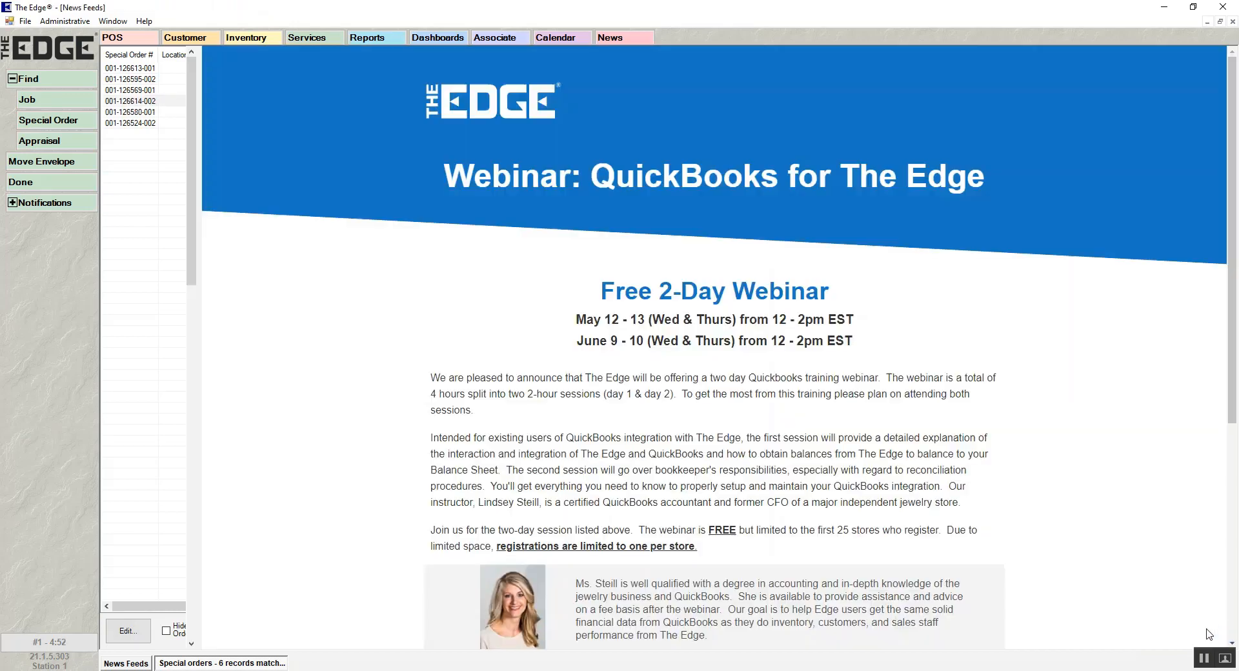
click(66, 87)
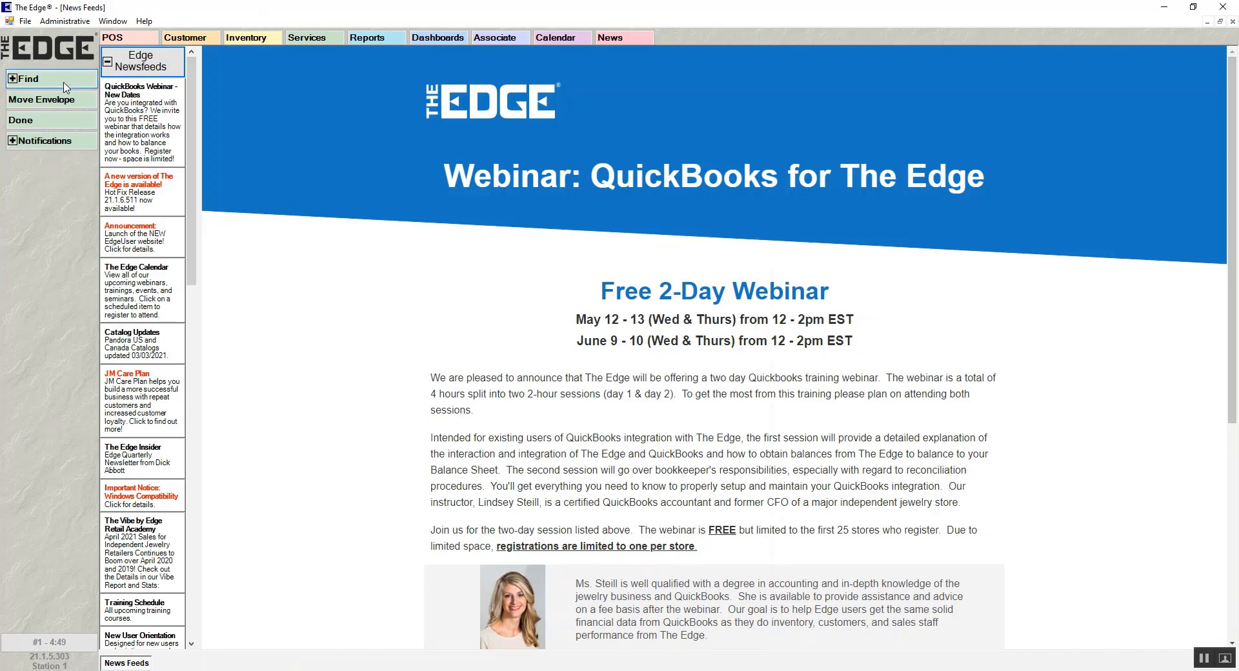
- Add a purchase order for AB Vendor containing its queued special order for the ICE71W diamond earrings
click(256, 34)
click(46, 143)
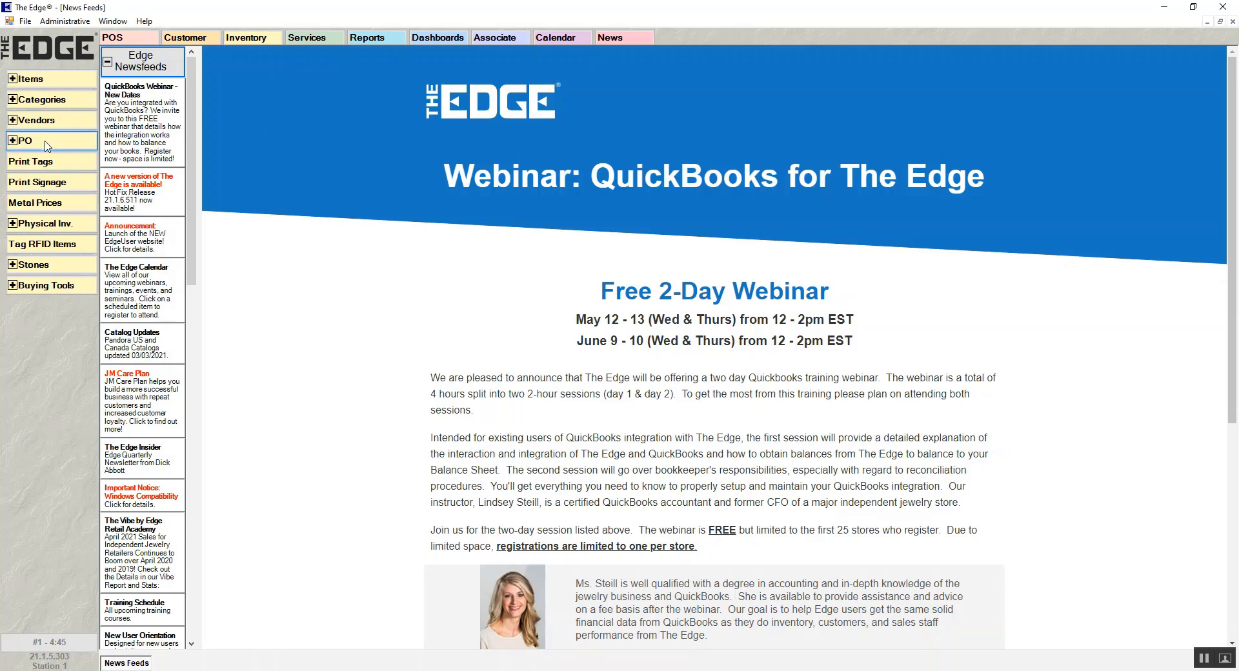
click(54, 184)
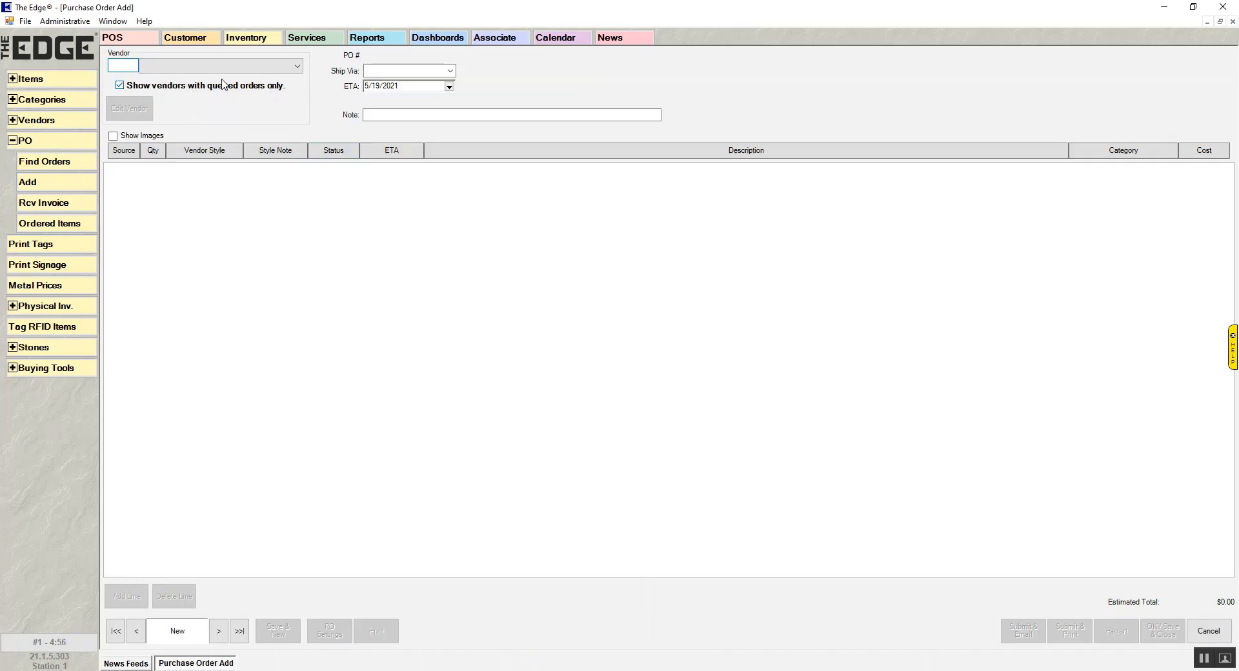
click(257, 67)
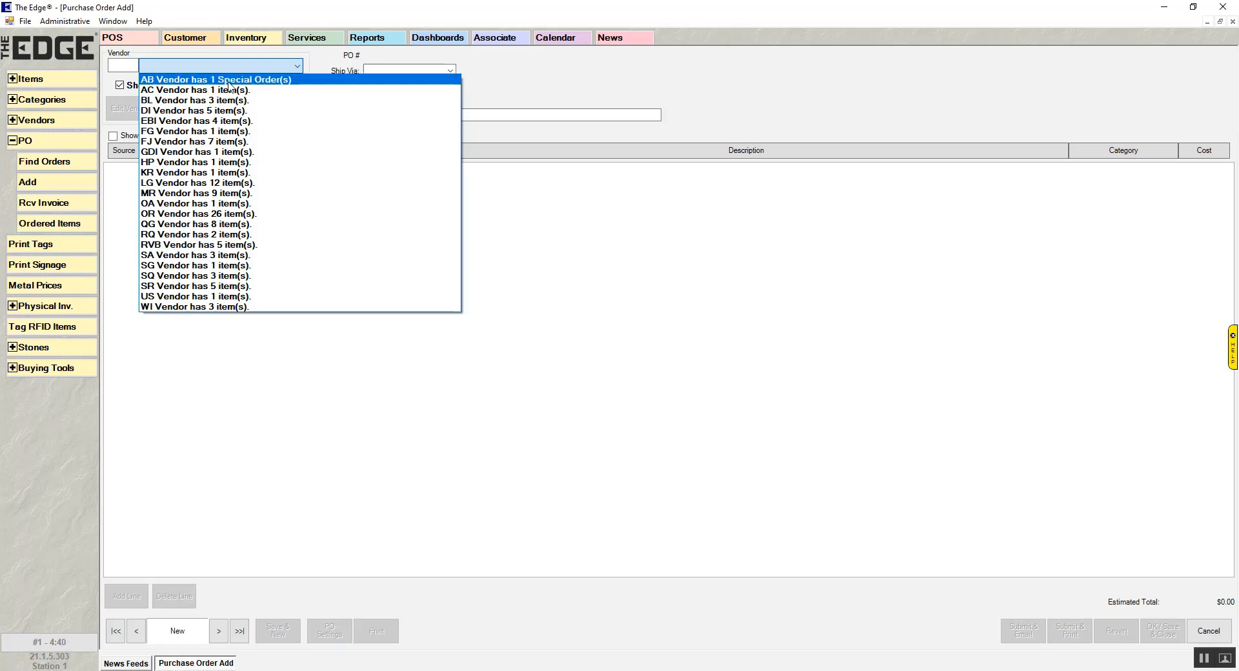
click(264, 82)
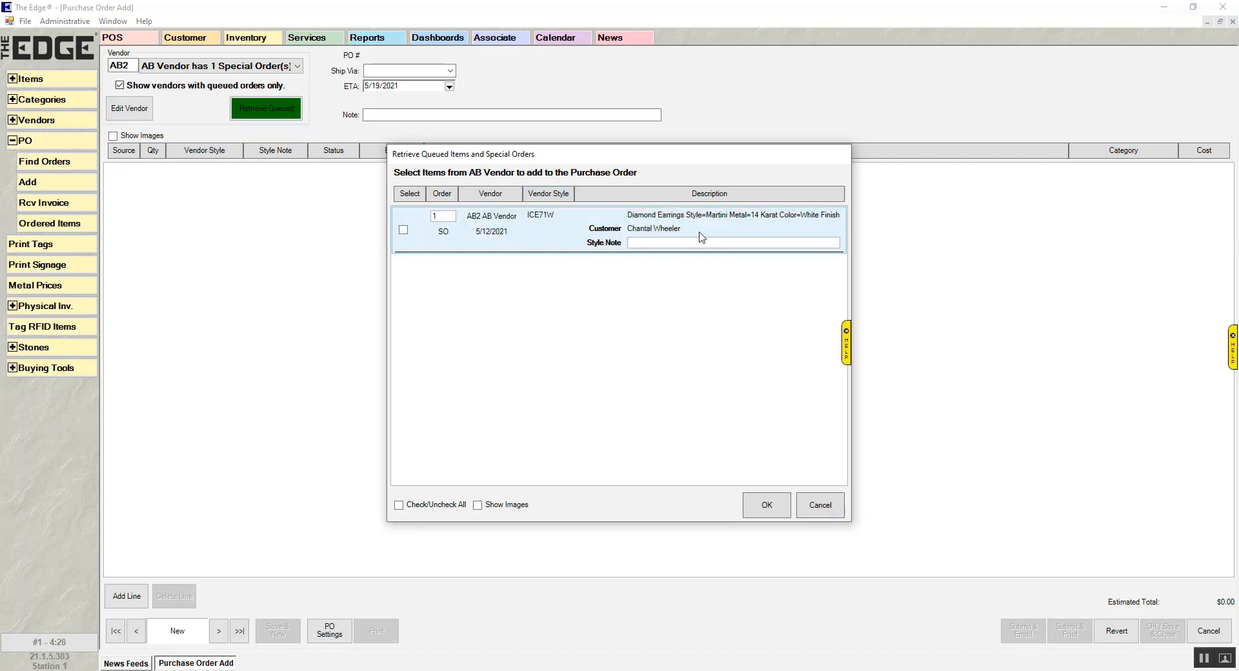
click(404, 231)
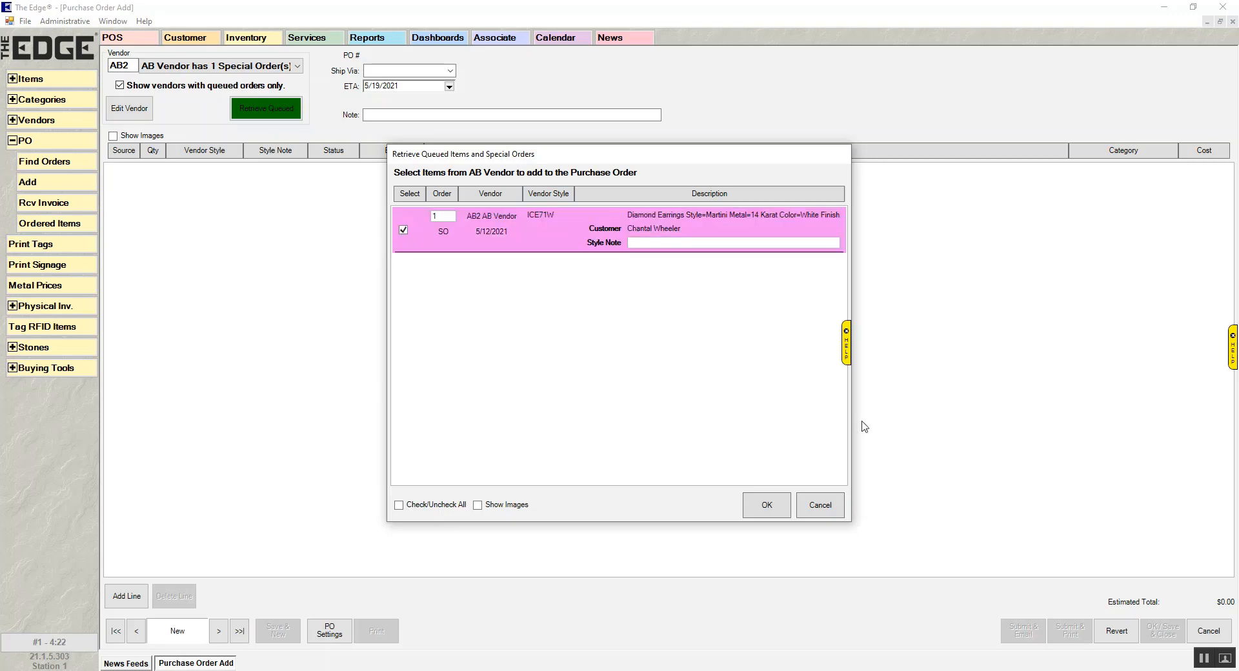
click(772, 506)
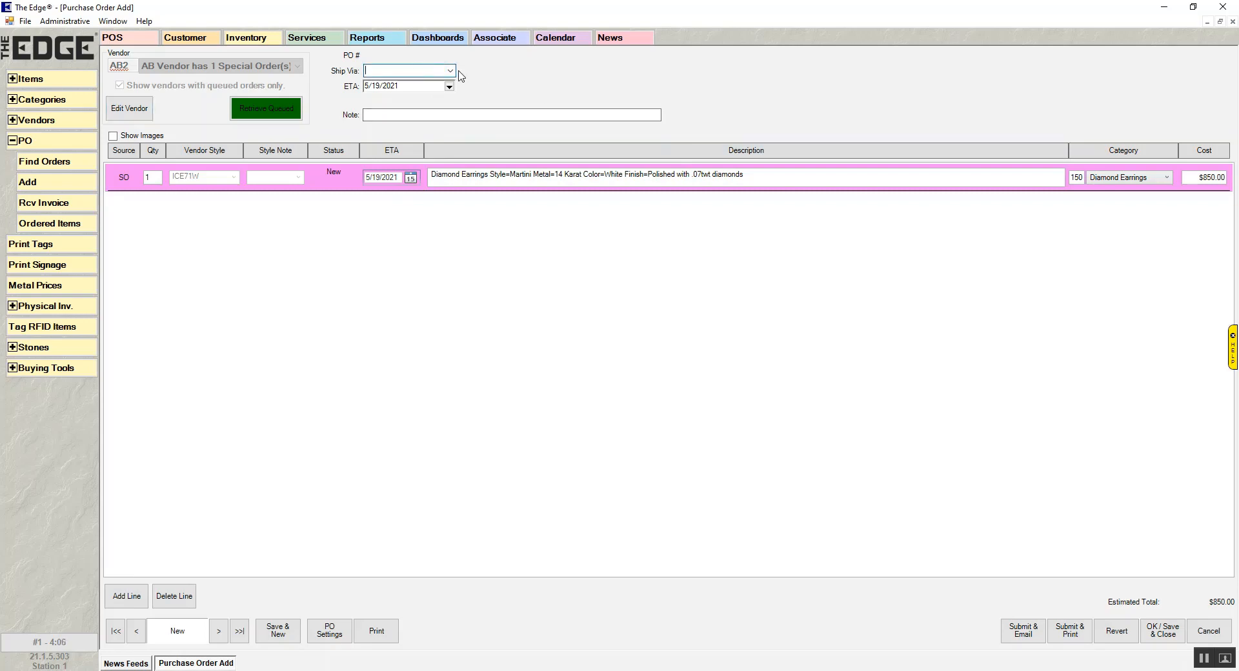
click(449, 70)
click(420, 74)
click(491, 115)
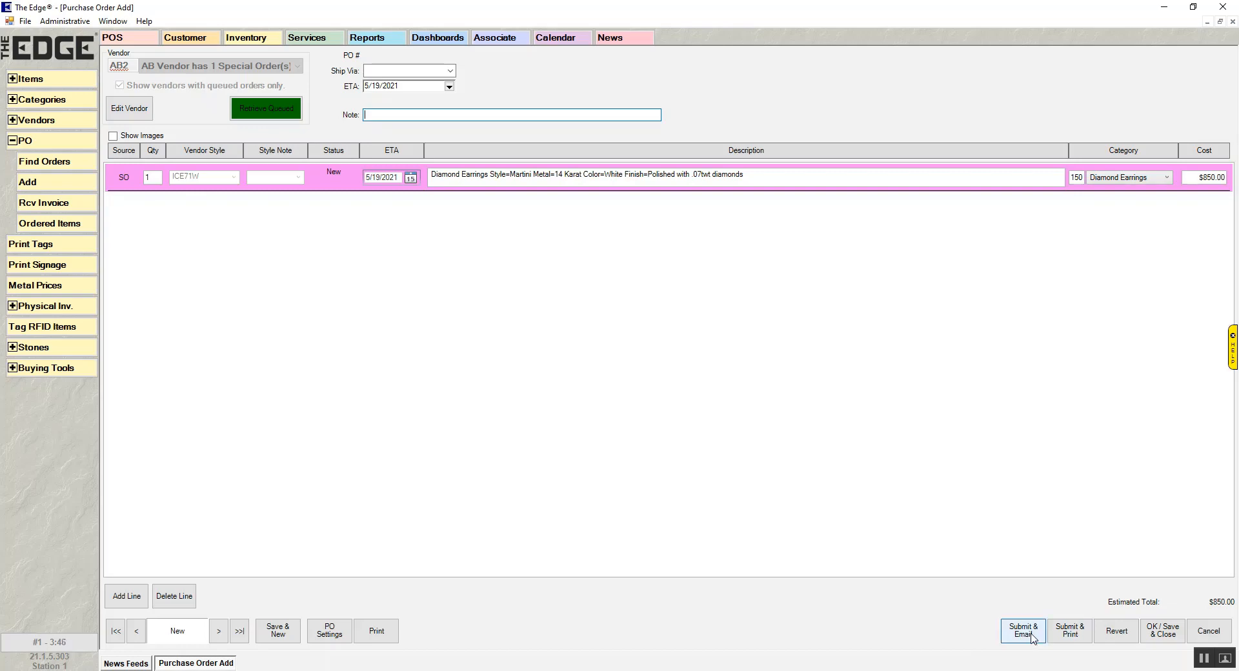
- Fill in the PO email address in AB Vendor's contact details and save the vendor record
click(127, 111)
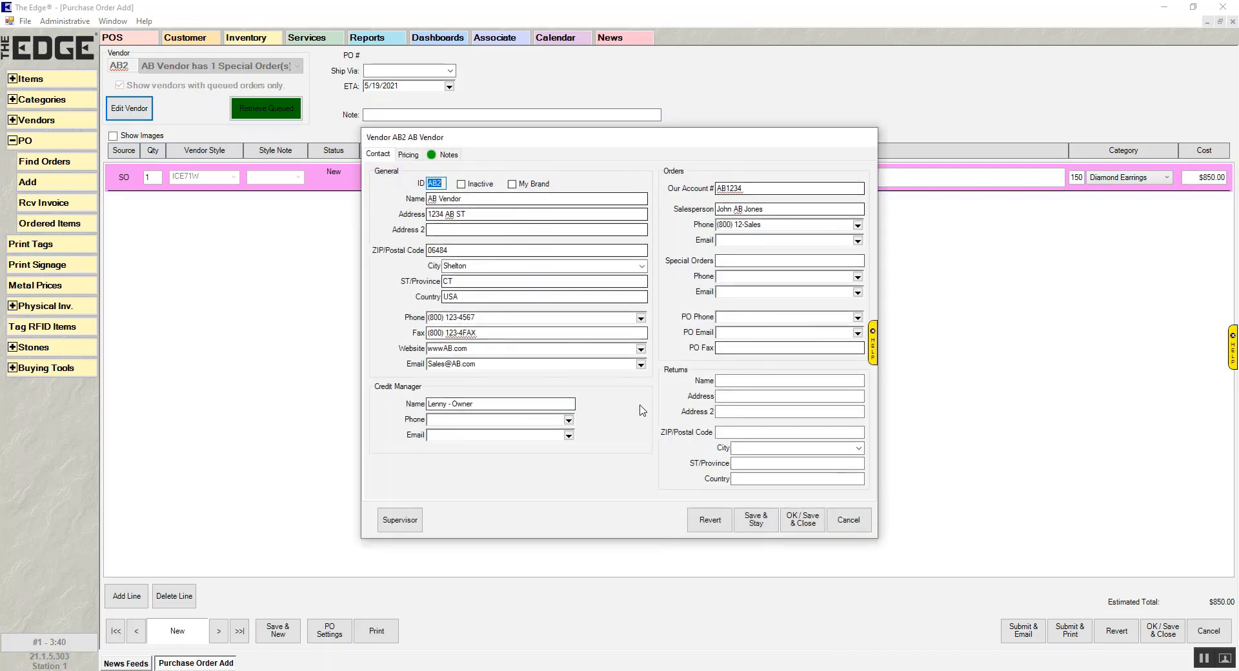
click(756, 333)
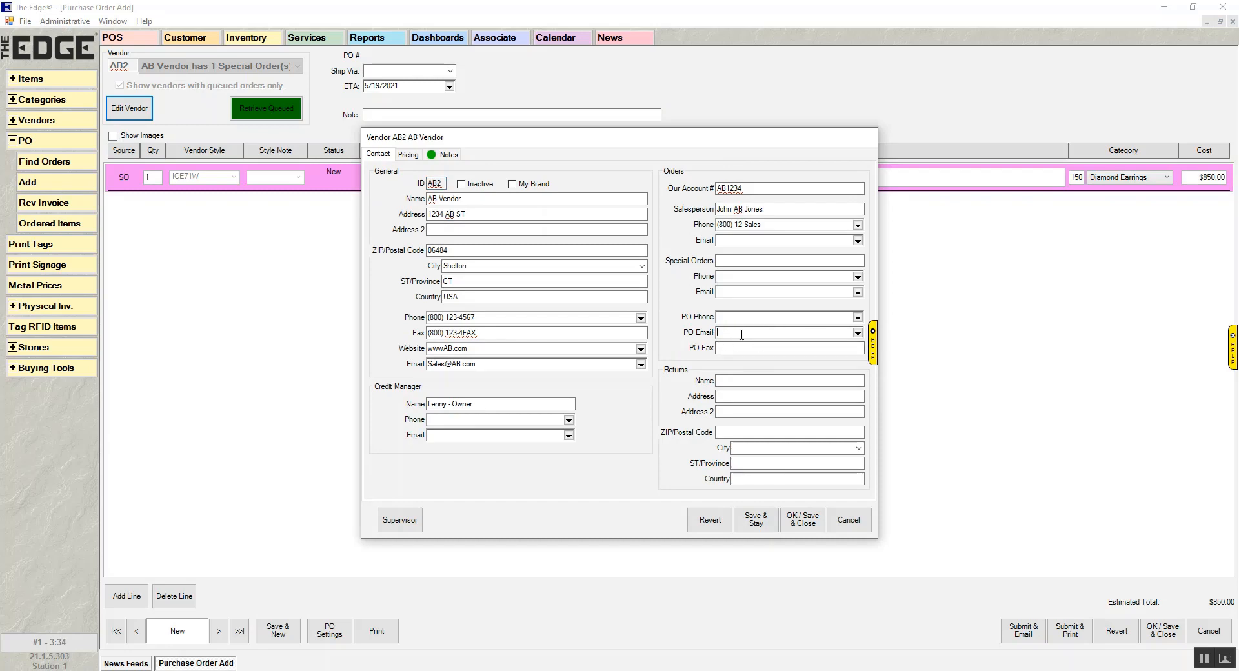
click(788, 520)
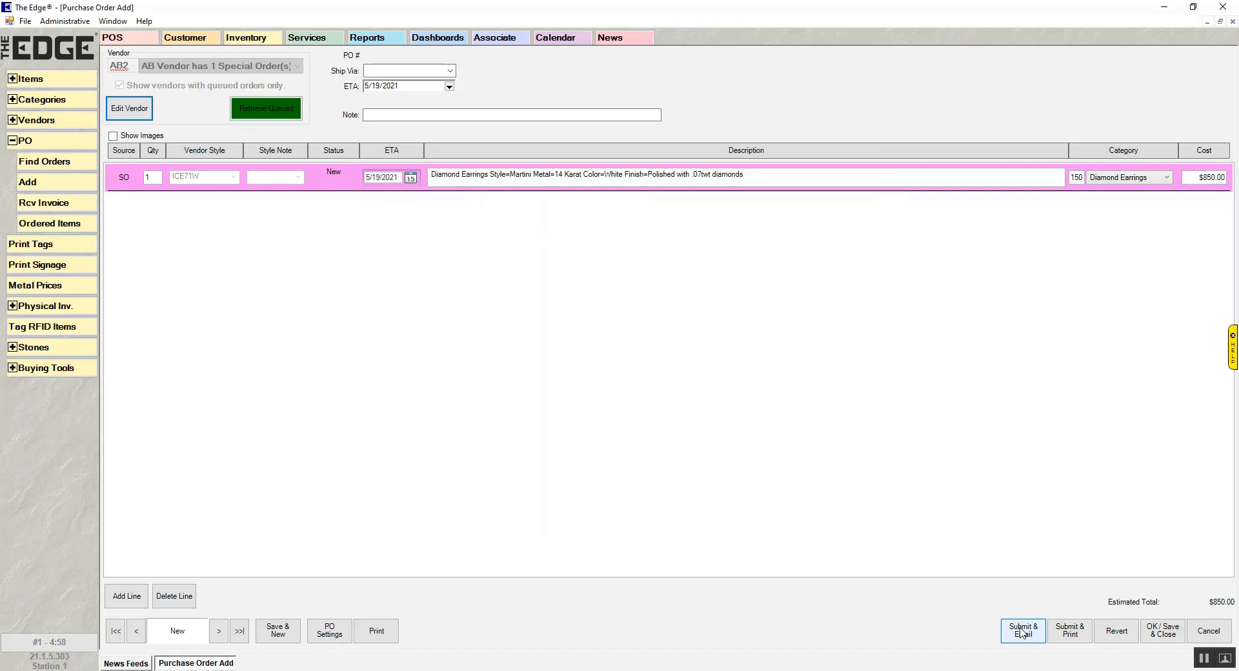
- Submit the AB Vendor purchase order as a printed document, close its preview, and save and close the order
click(1070, 631)
click(1069, 631)
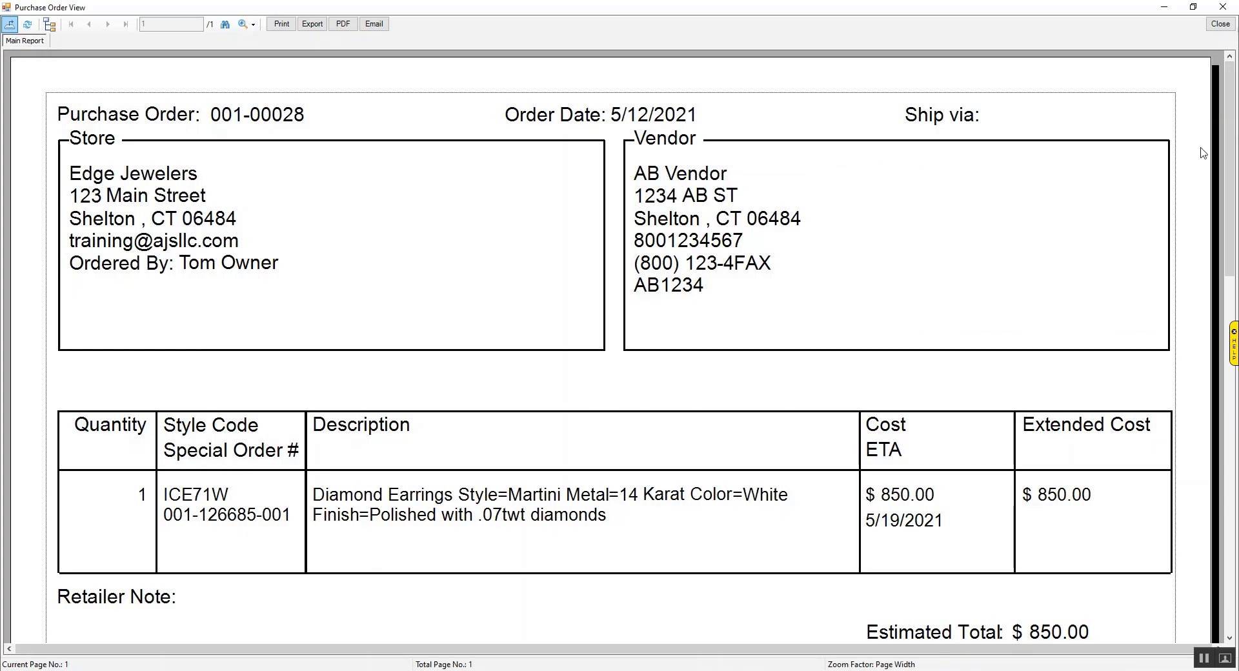
click(1220, 24)
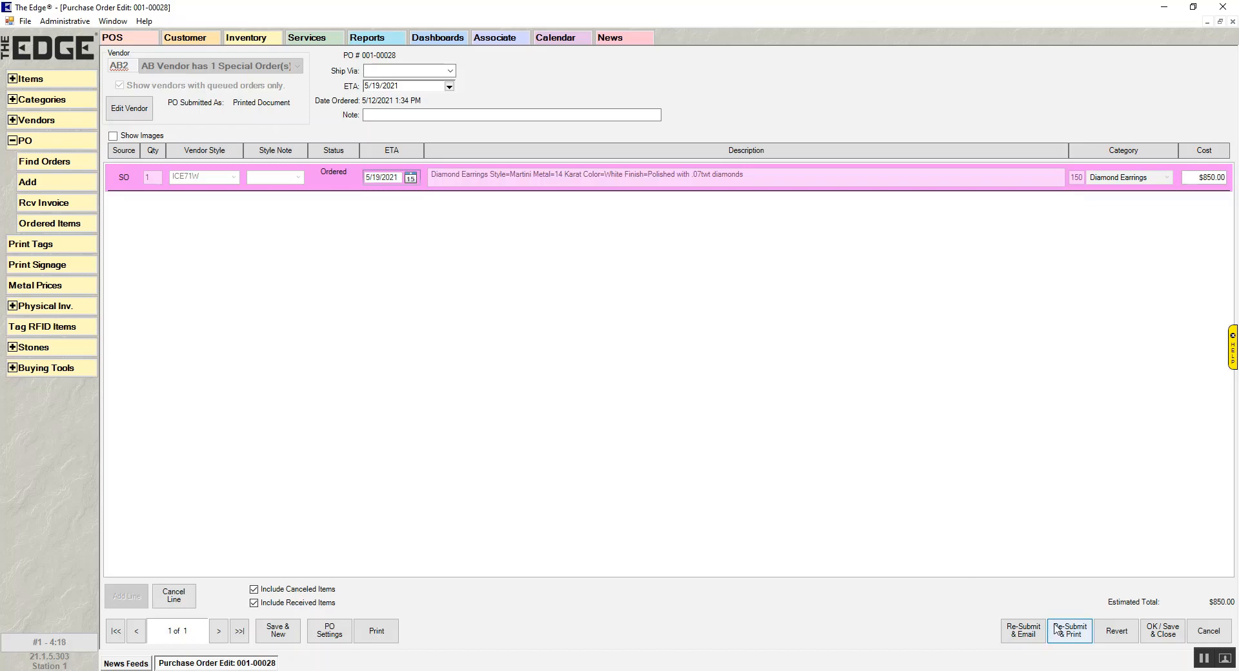
click(1165, 638)
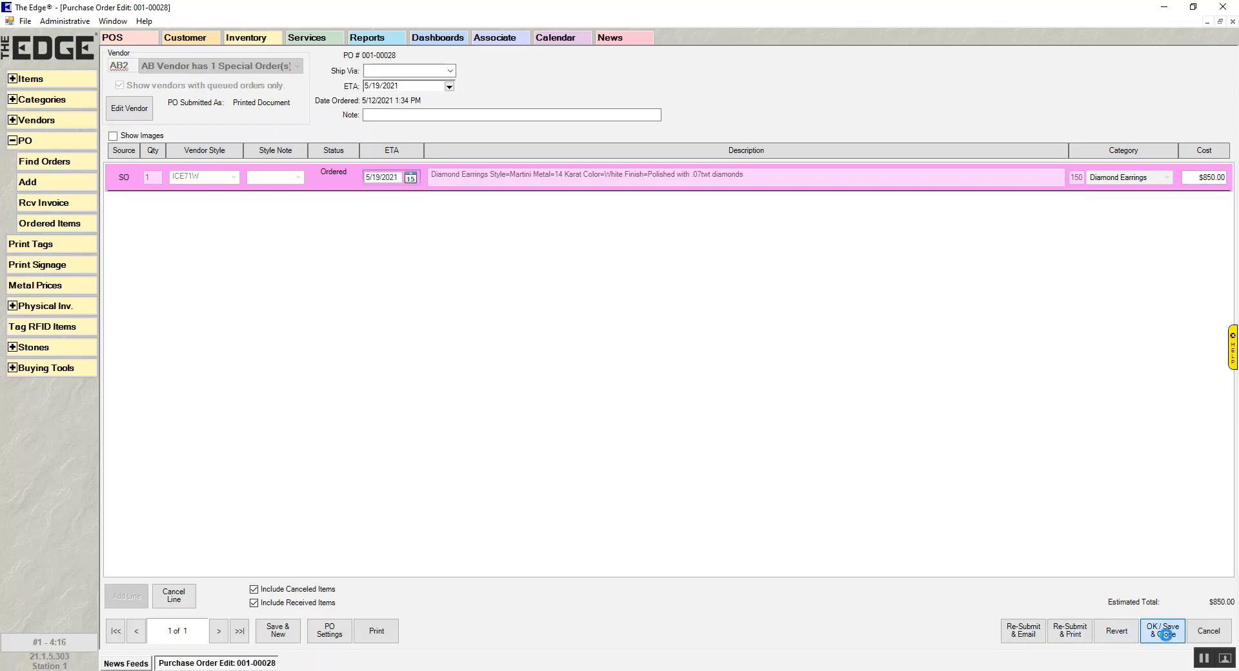
- Find special orders by the earrings customer's last name, with only the Waiting On Vendor status selected
click(322, 42)
click(48, 81)
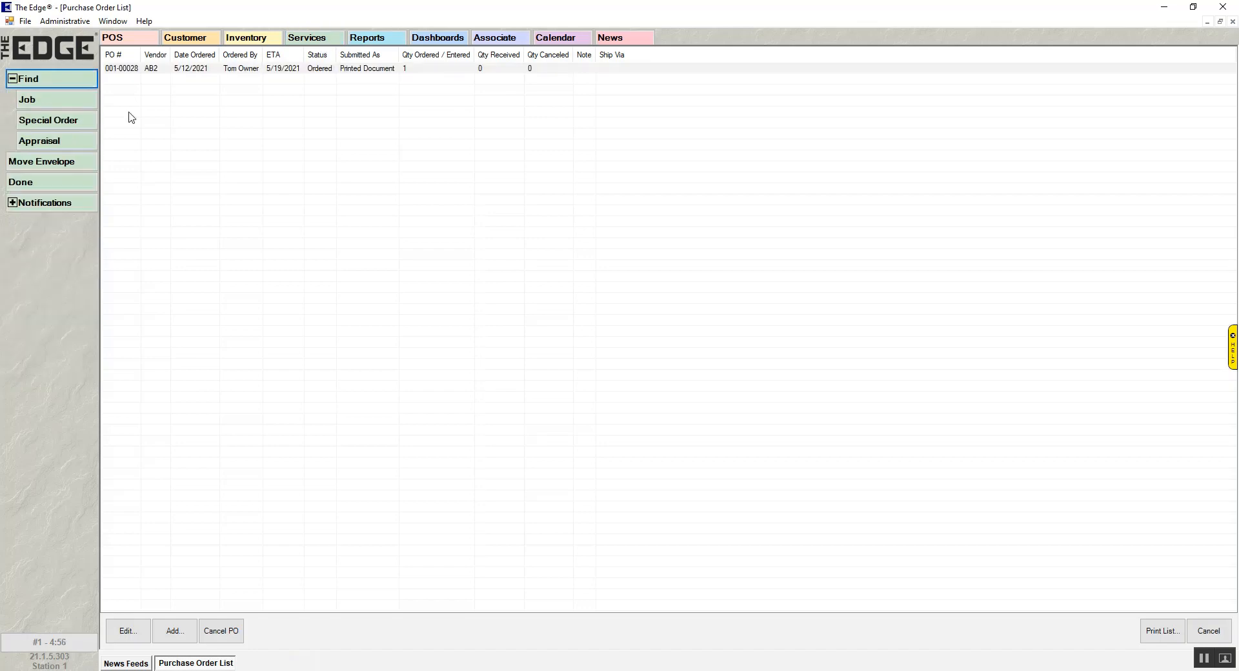
click(40, 122)
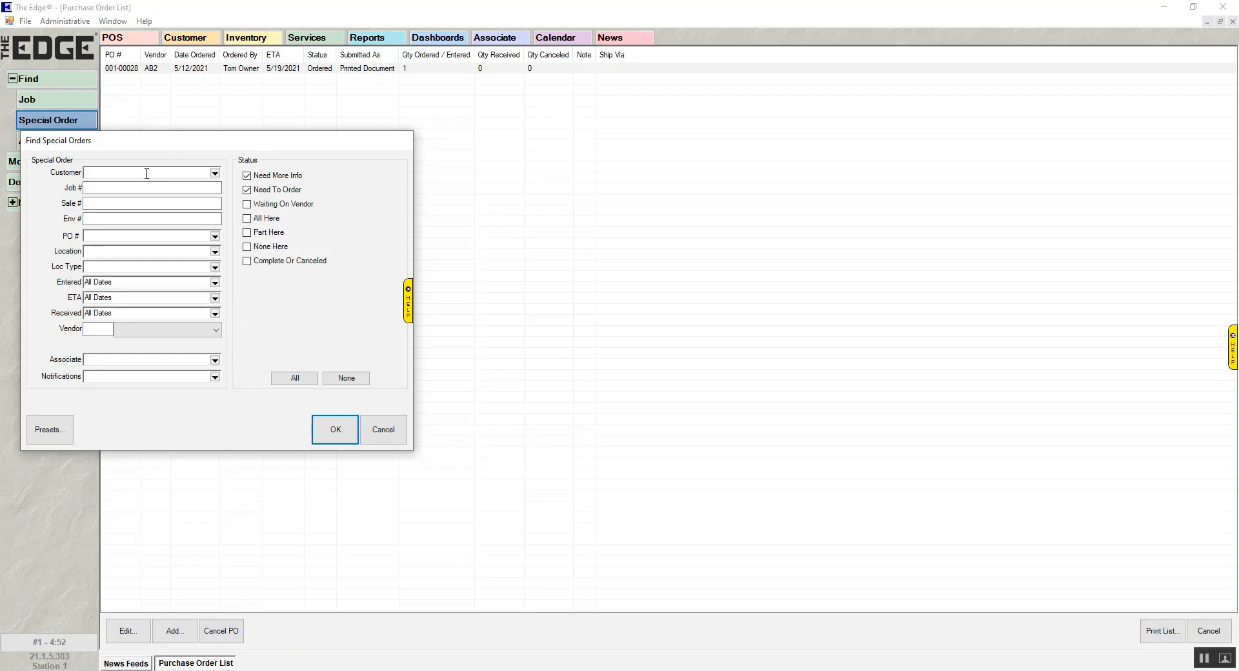
text(wheeler)
click(263, 177)
click(265, 190)
click(266, 204)
click(335, 432)
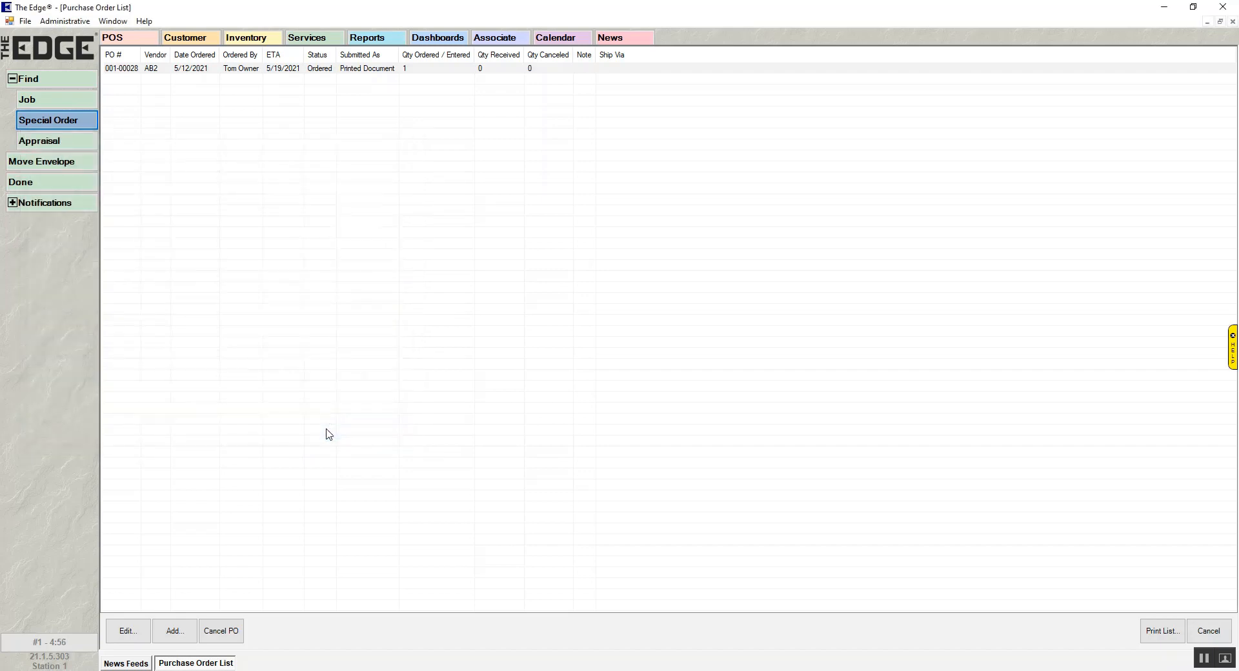